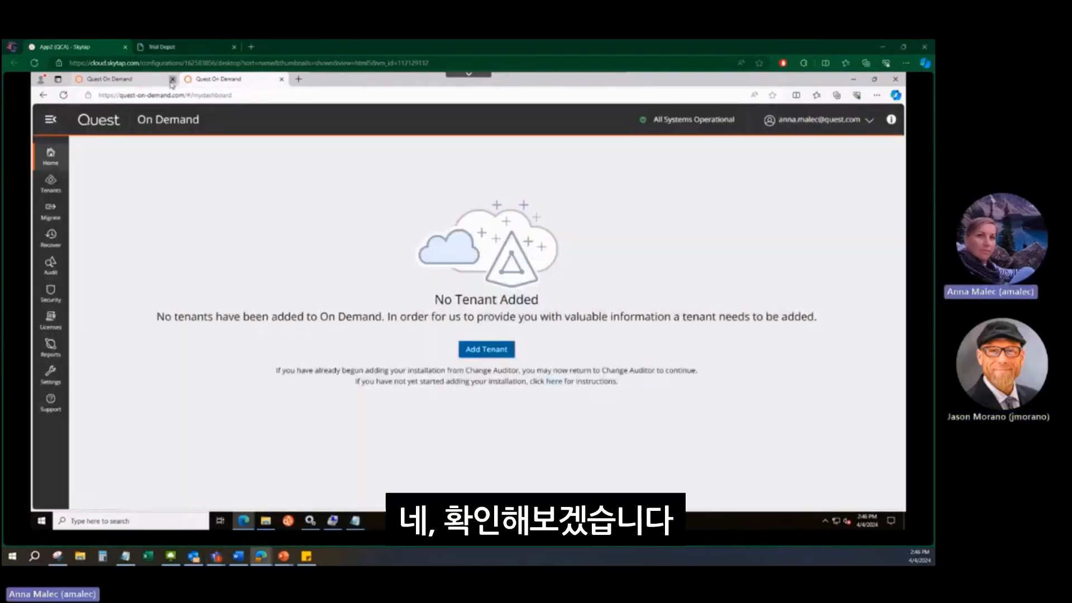
# Close the duplicate Quest On Demand tab and open the Security dashboard
pyautogui.click(171, 79)
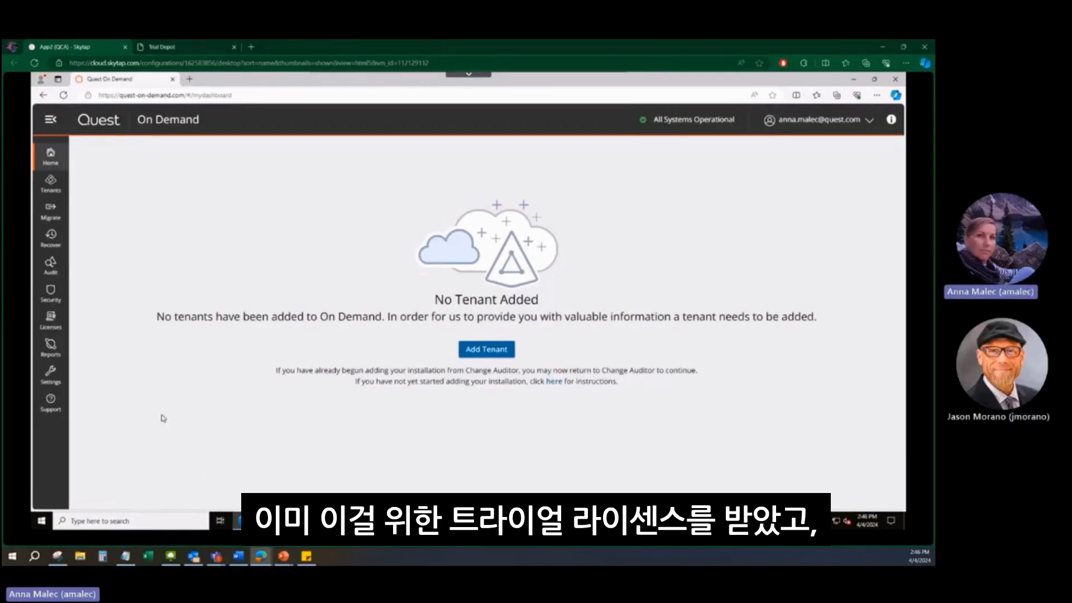
pyautogui.click(47, 295)
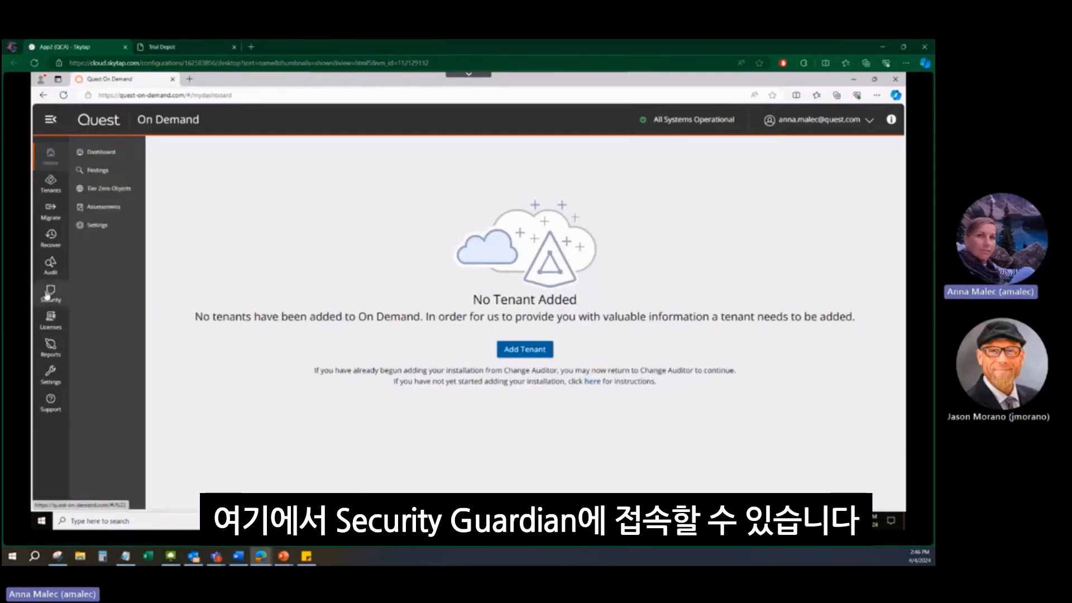
pyautogui.click(106, 155)
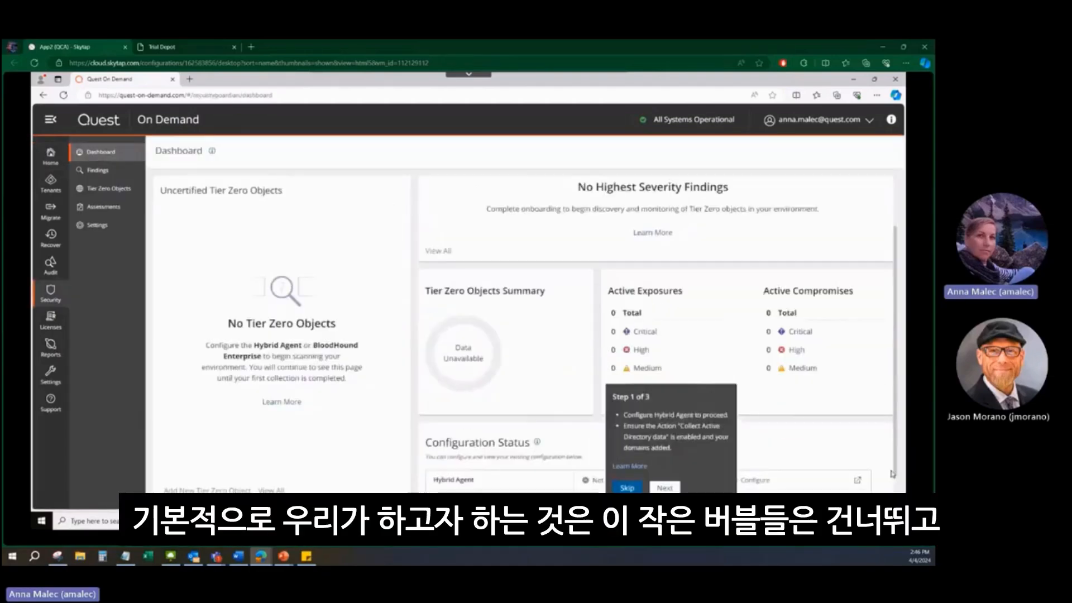
# Skip the onboarding hints on the dashboard and open the Hybrid Agent configuration from Configuration Status
pyautogui.scroll(-1, 892, 473)
pyautogui.click(626, 487)
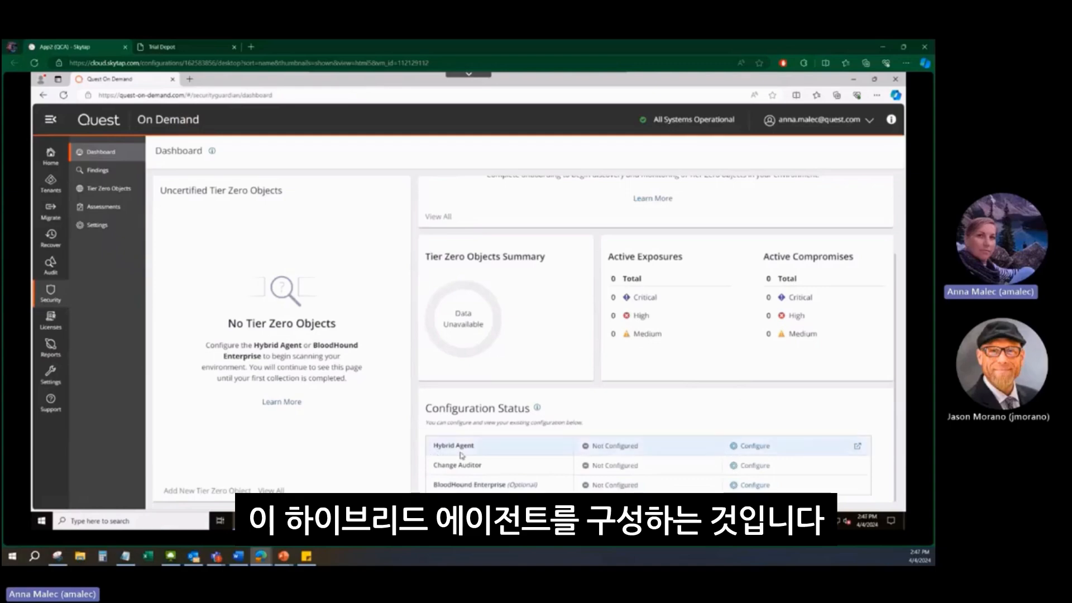
pyautogui.click(765, 449)
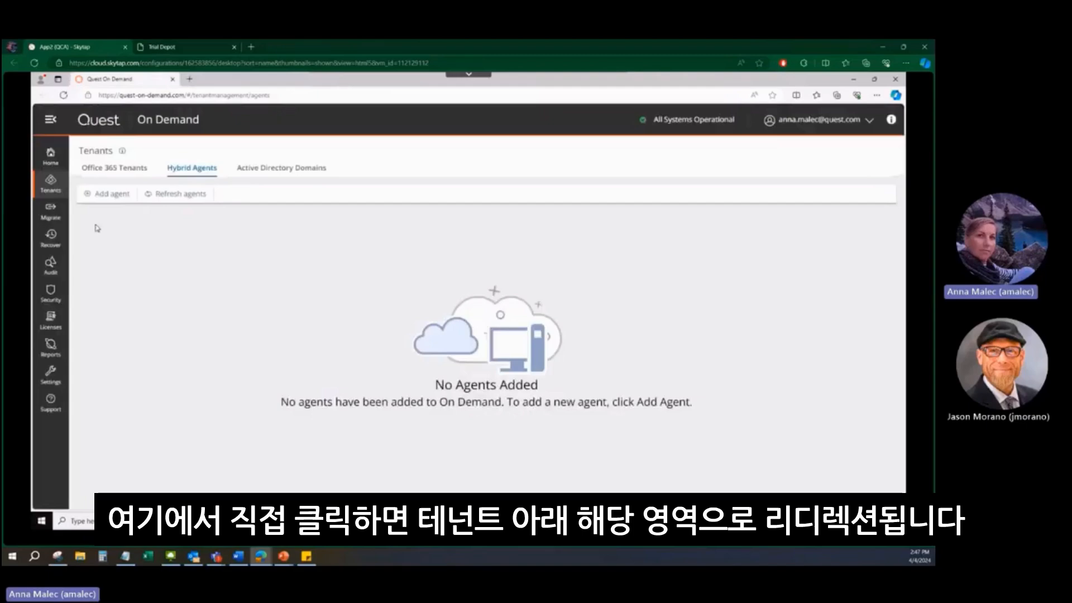
# Add a hybrid agent protected with the previously copied passphrase and download its installation package
pyautogui.click(108, 196)
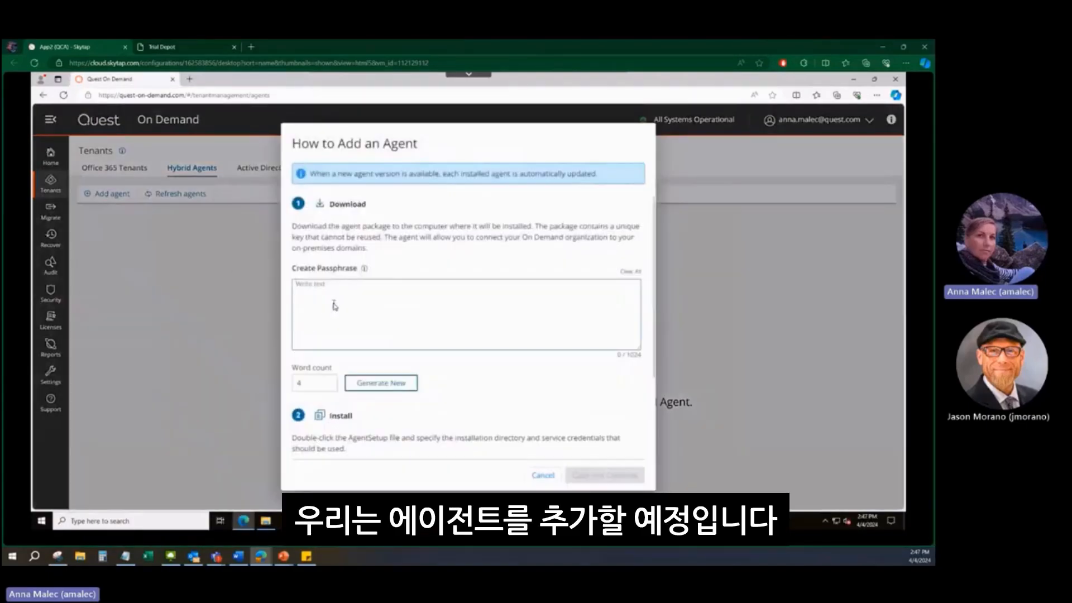
pyautogui.rightClick(334, 305)
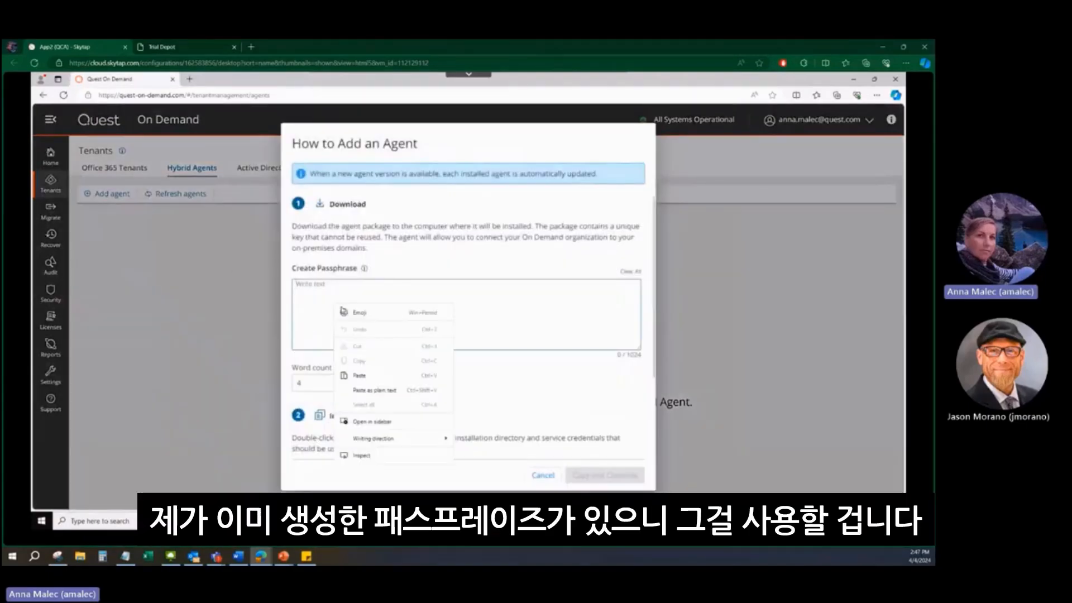
pyautogui.click(366, 380)
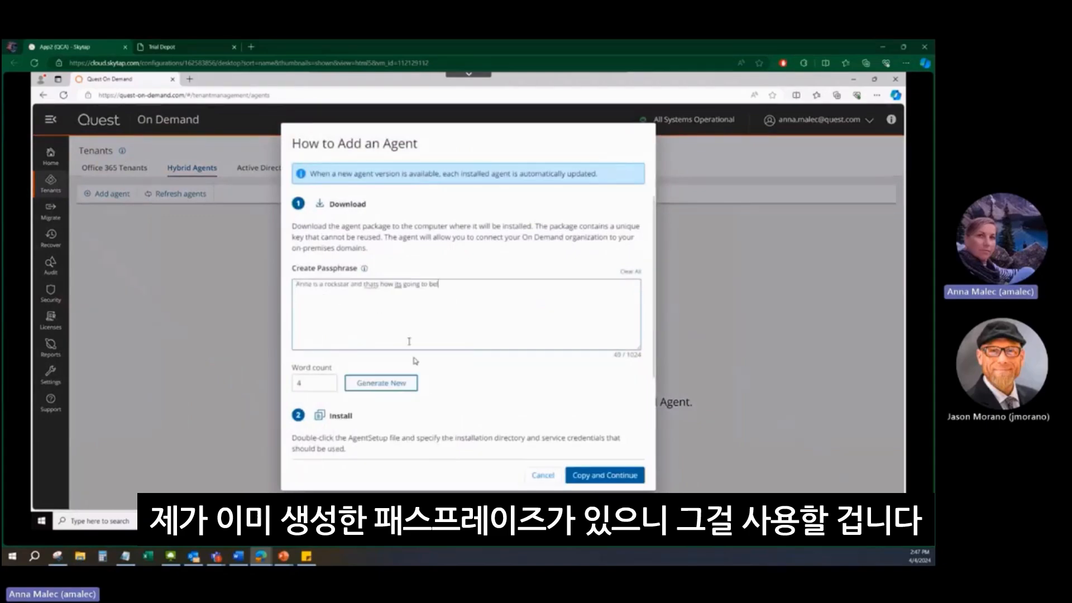
pyautogui.click(585, 475)
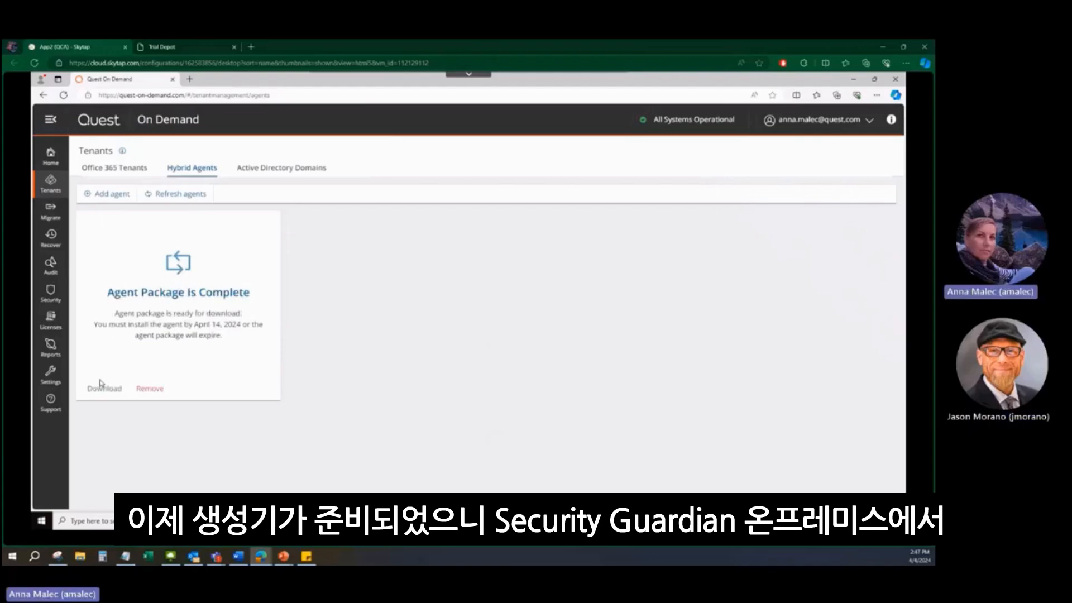
pyautogui.click(103, 391)
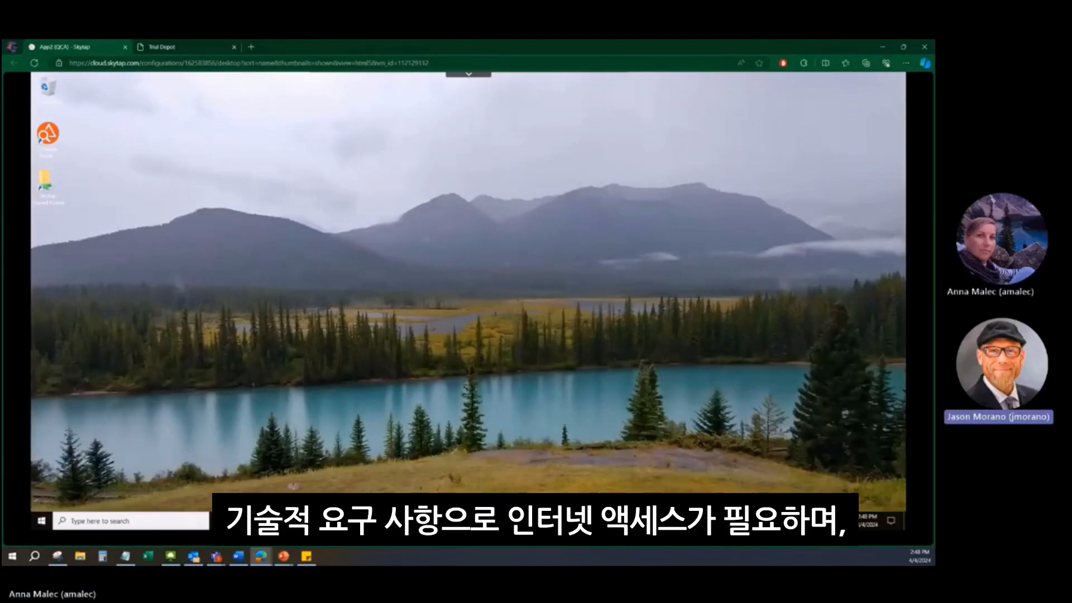
# Run AgentSetup from the Downloads folder, confirm the agent installation and accept the default path C:\QuestAgent
pyautogui.click(266, 521)
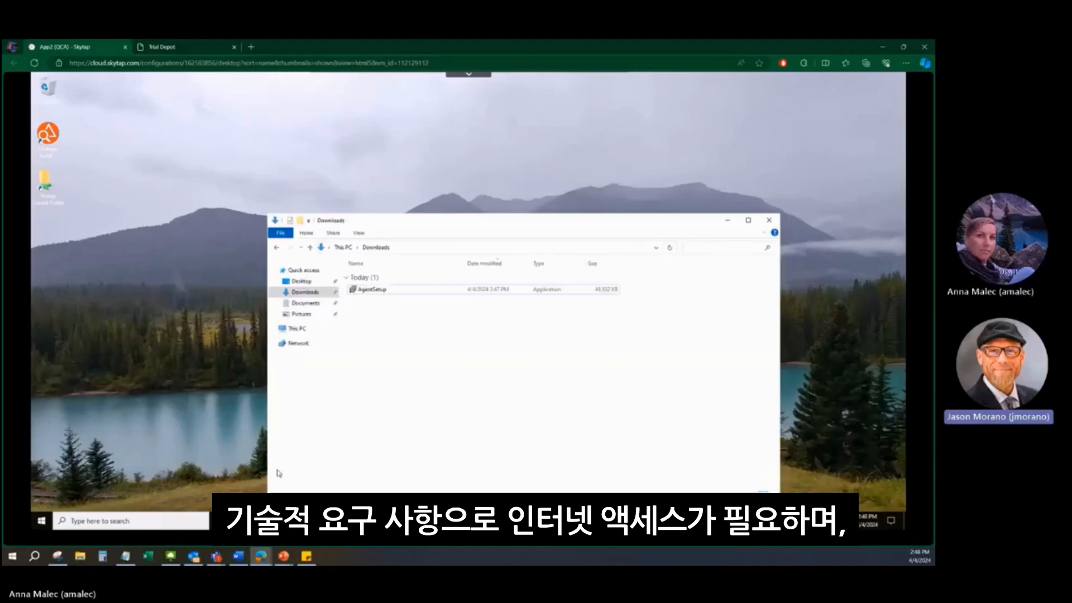
pyautogui.click(367, 295)
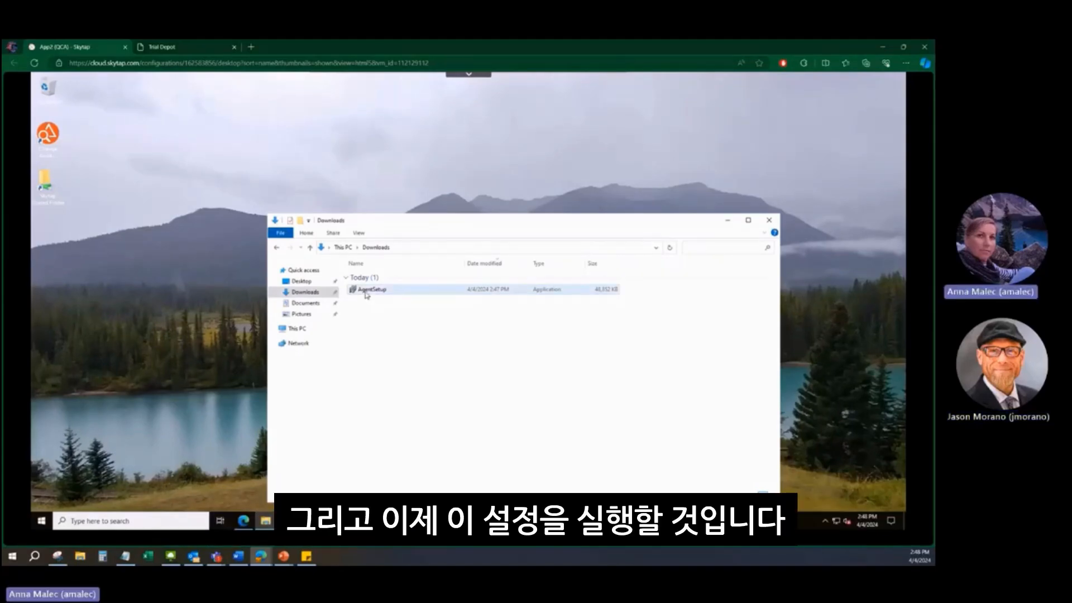
pyautogui.doubleClick(367, 294)
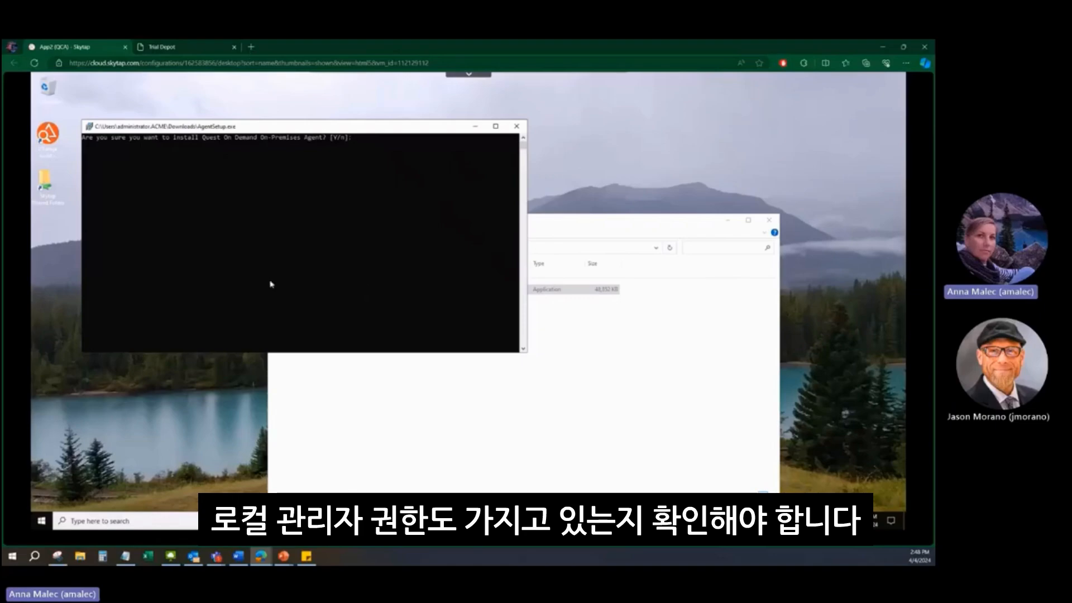
pyautogui.click(379, 175)
pyautogui.write('y')
pyautogui.press('Return')
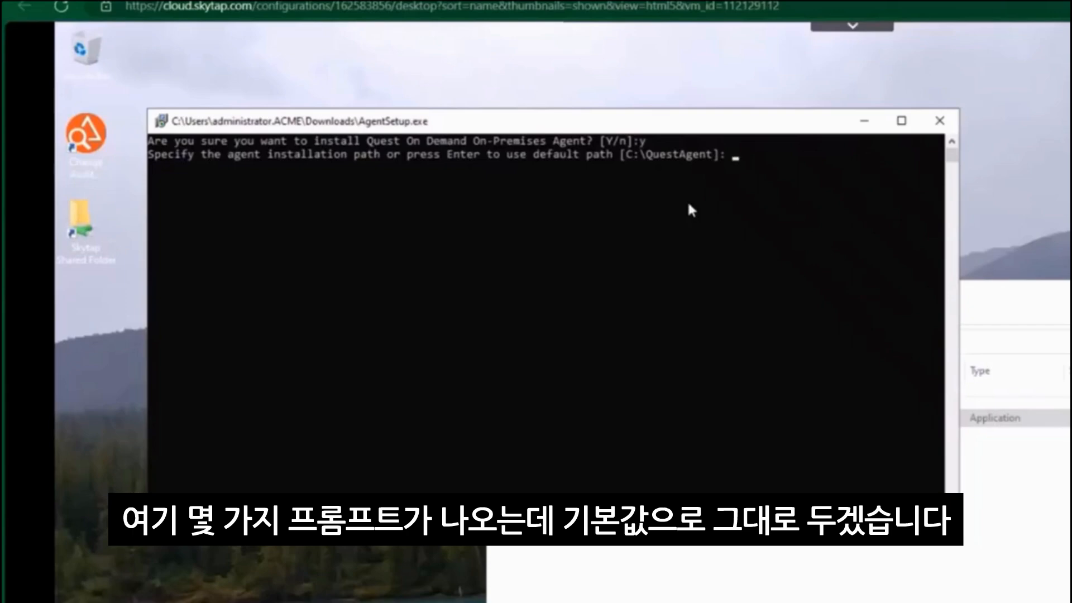
pyautogui.press('Return')
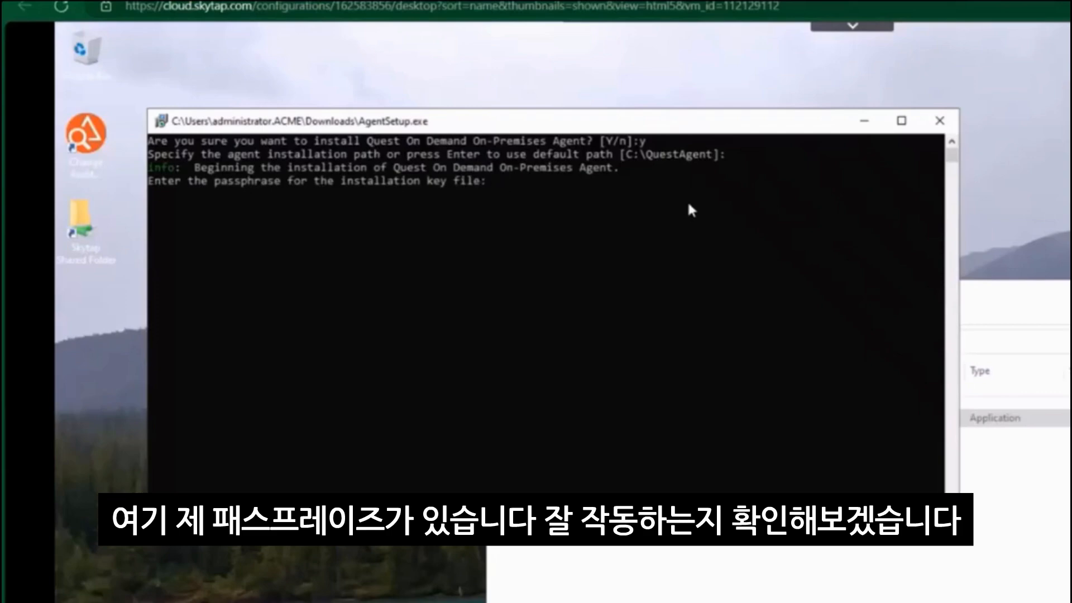
# Paste the installation key passphrase and accept the computer name APP2 as the agent name
pyautogui.rightClick(554, 252)
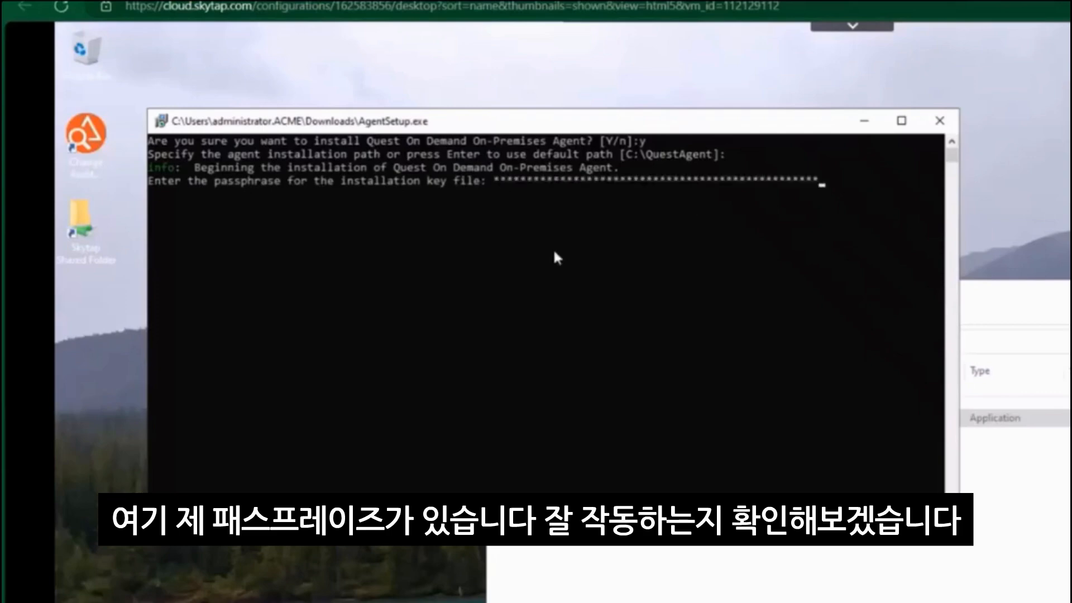
pyautogui.press('Return')
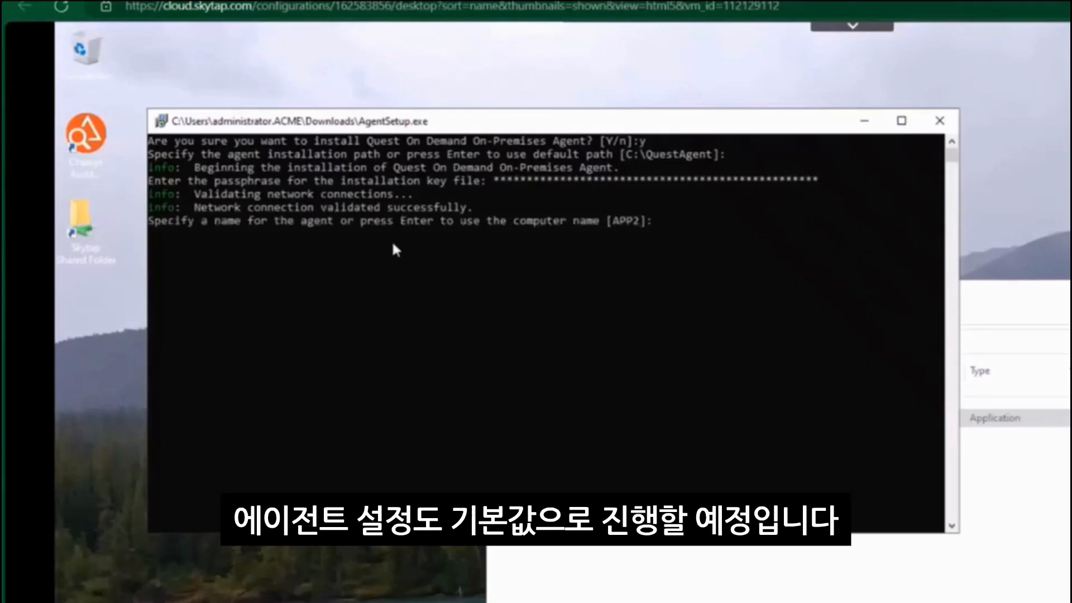
pyautogui.press('Return')
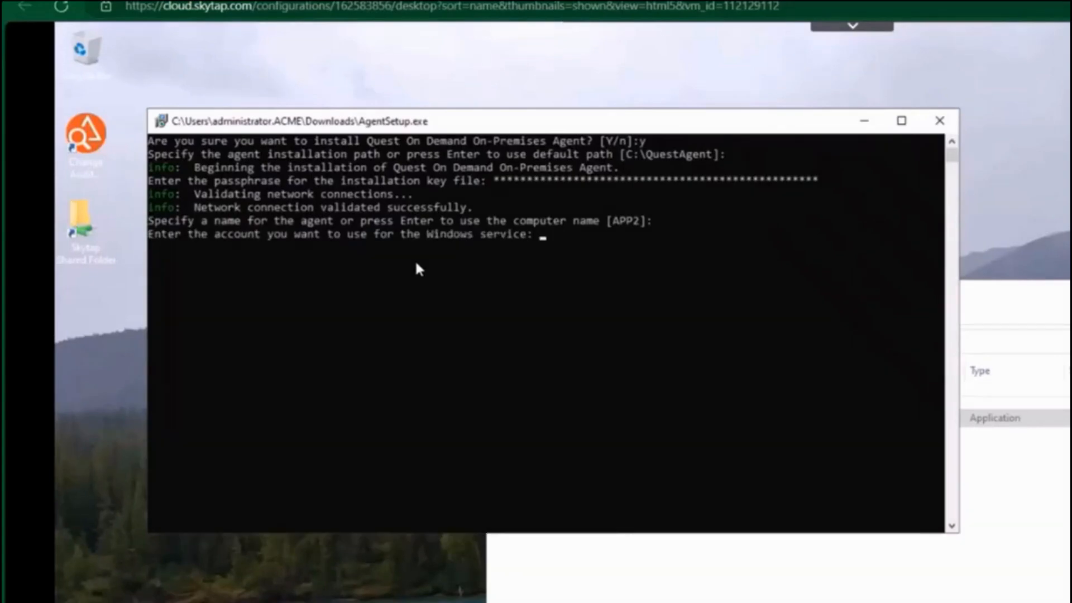
# Set the Windows service account to acme\svcsg and enter the service account password
pyautogui.write('acme\\')
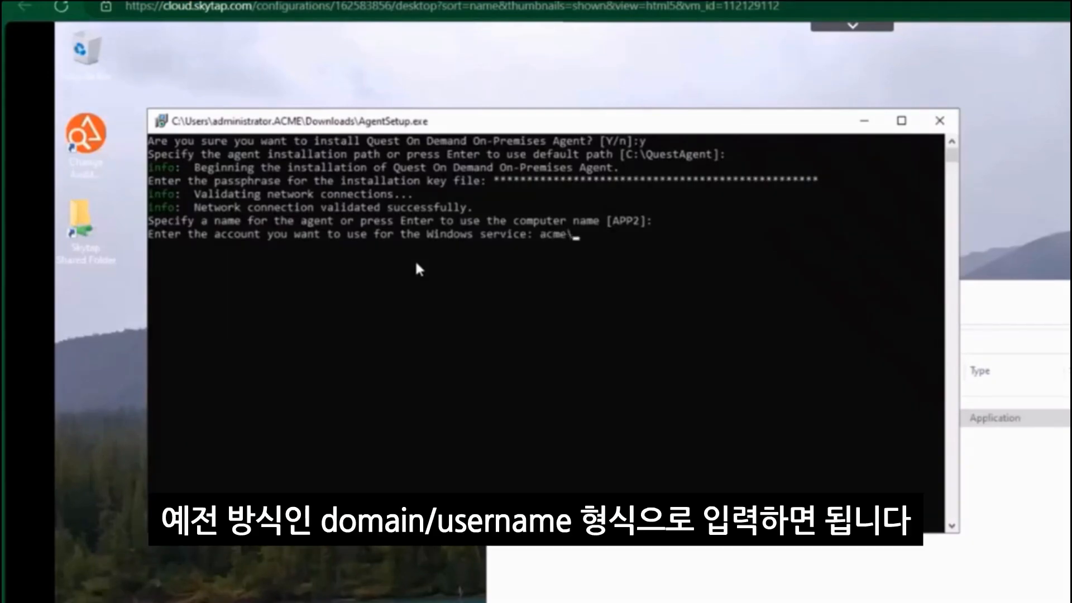
pyautogui.write('sv')
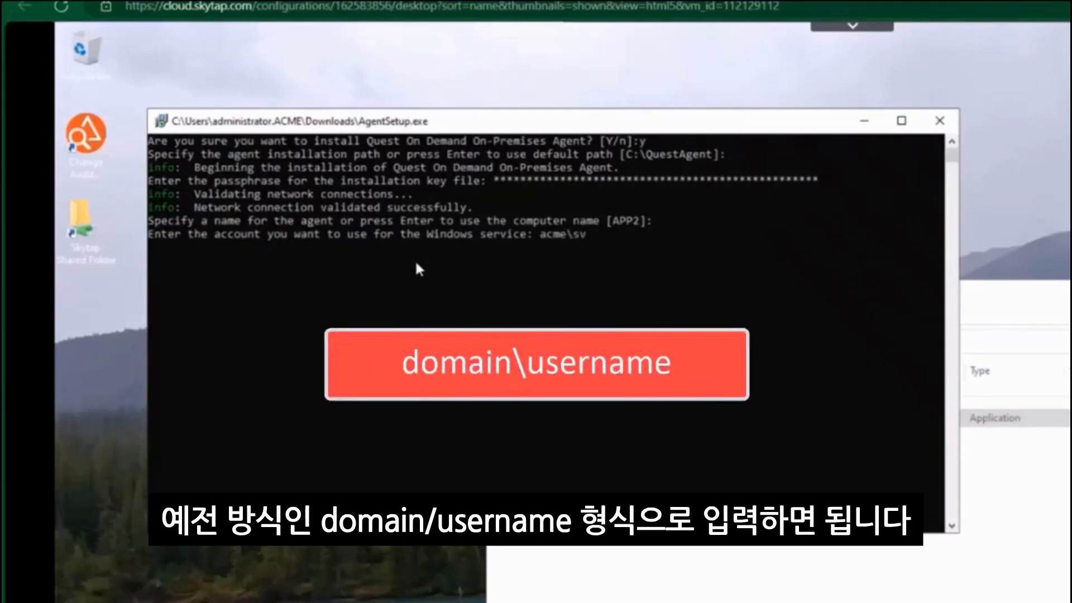
pyautogui.write('csg')
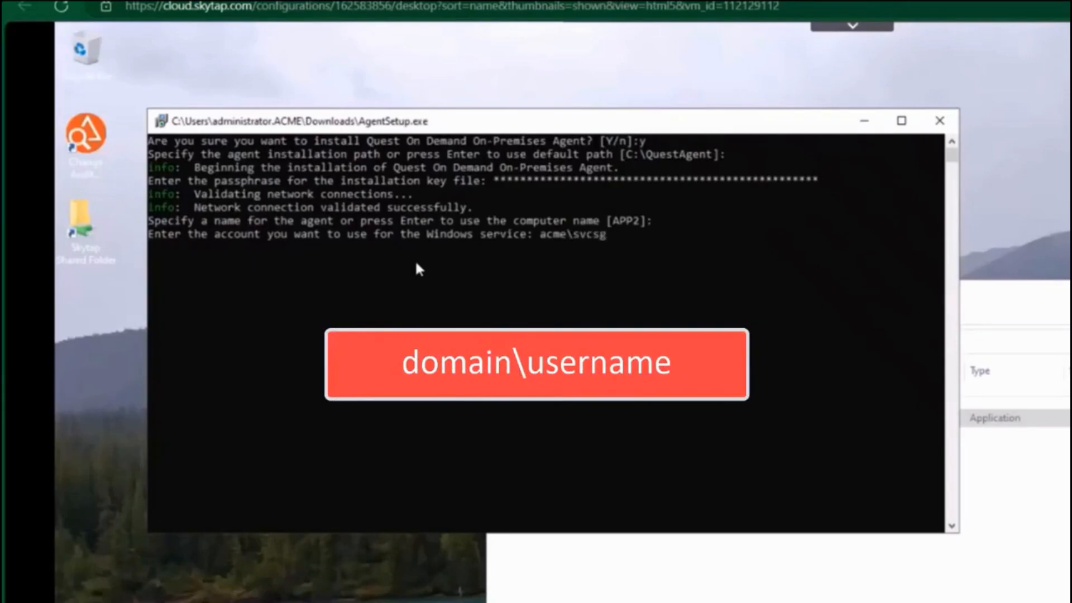
pyautogui.press('Return')
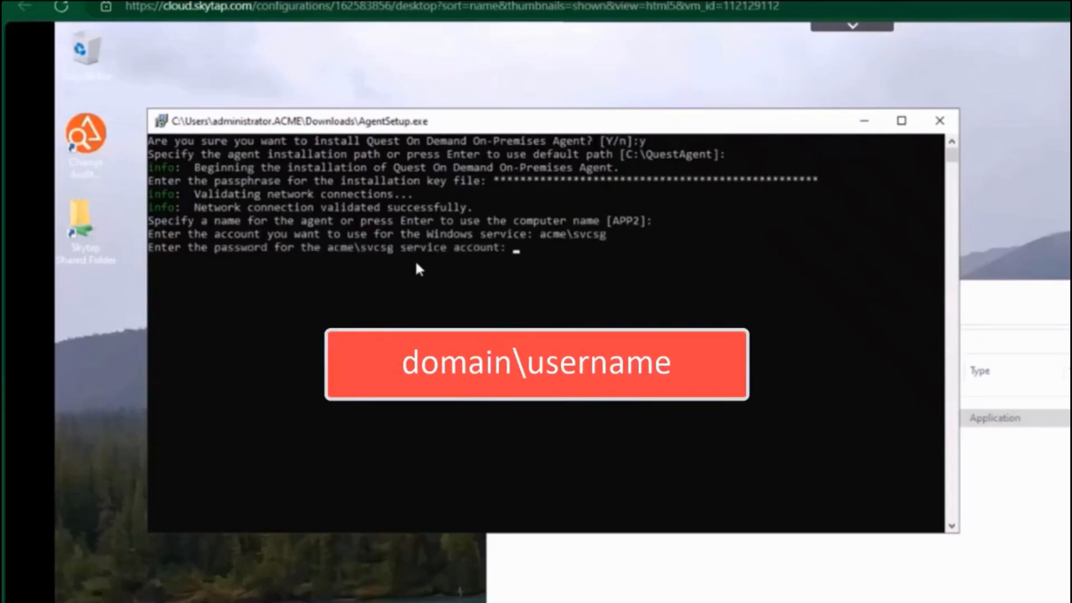
pyautogui.write('********')
pyautogui.press('Return')
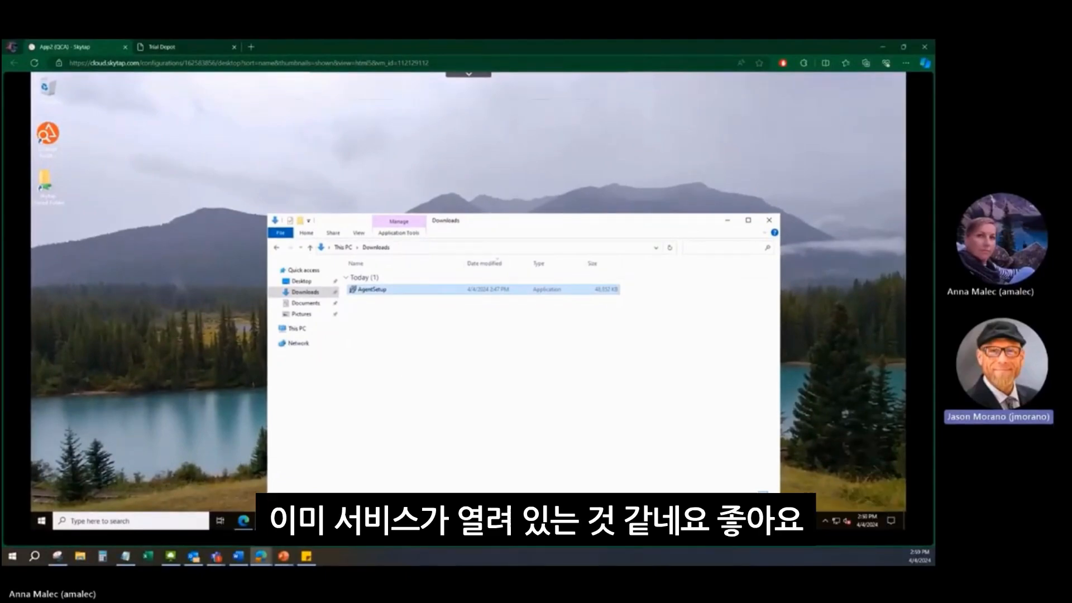
# Switch to the Services console and check the status of the Quest On Demand On-Premises Agent service
pyautogui.click(310, 520)
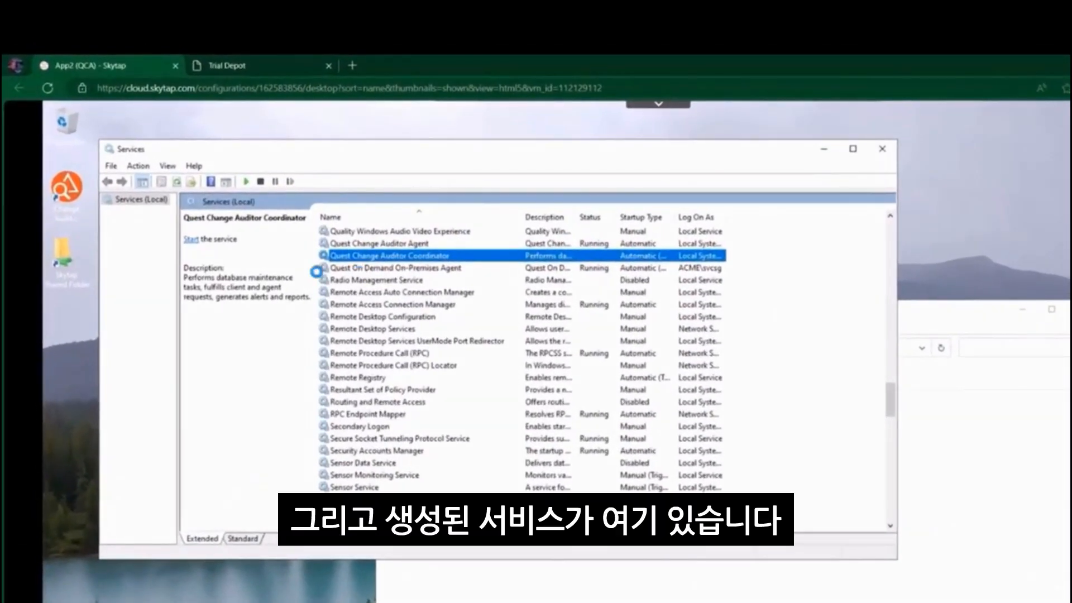
pyautogui.click(316, 271)
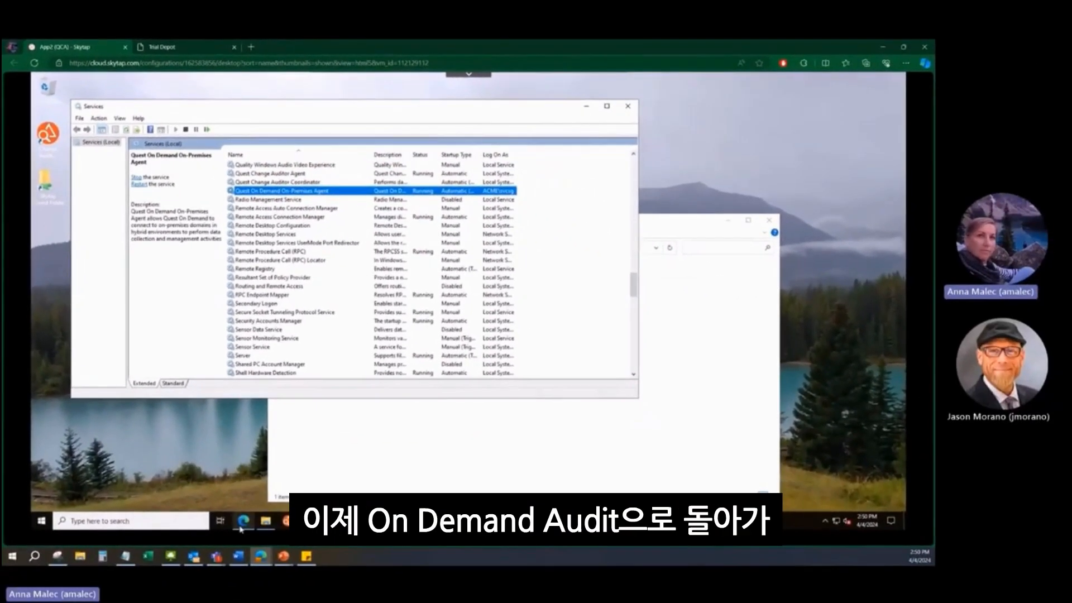
# Return to the browser, refresh the hybrid agents and open the APP2 agent's configuration
pyautogui.click(241, 528)
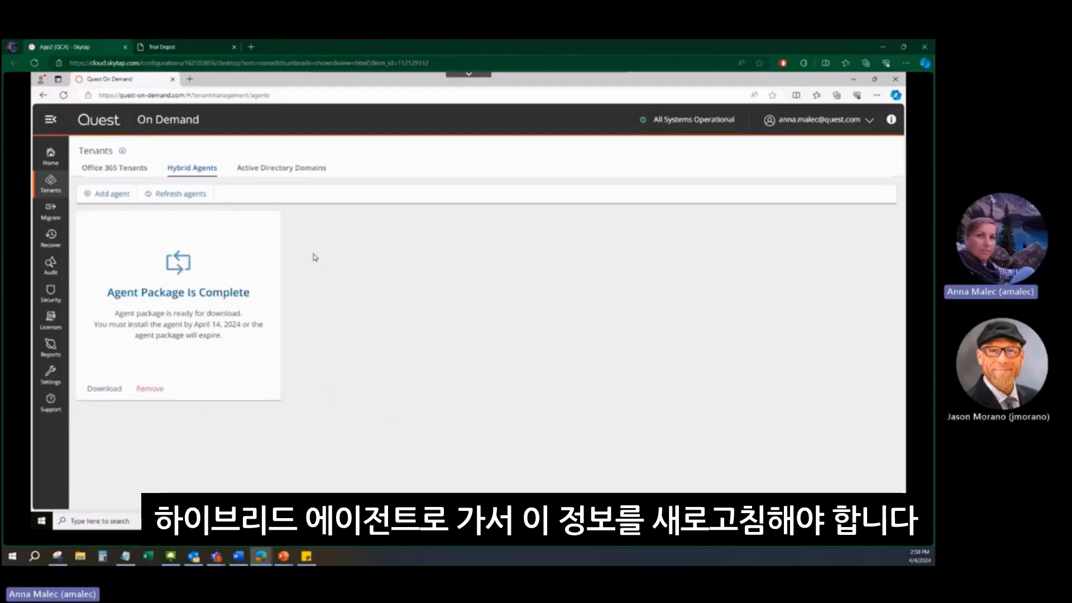
pyautogui.click(176, 204)
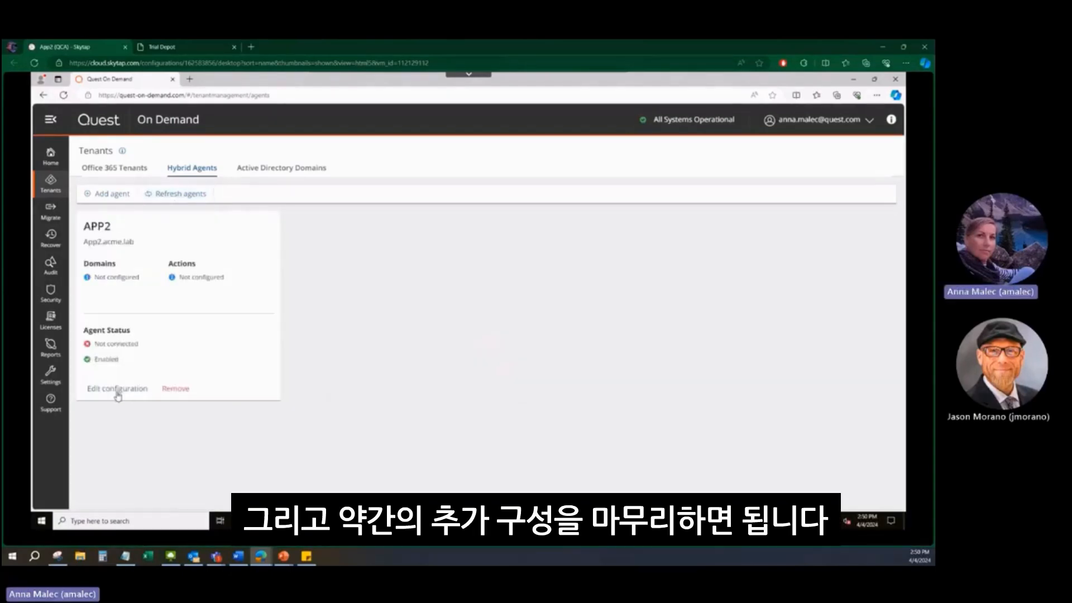
pyautogui.click(118, 389)
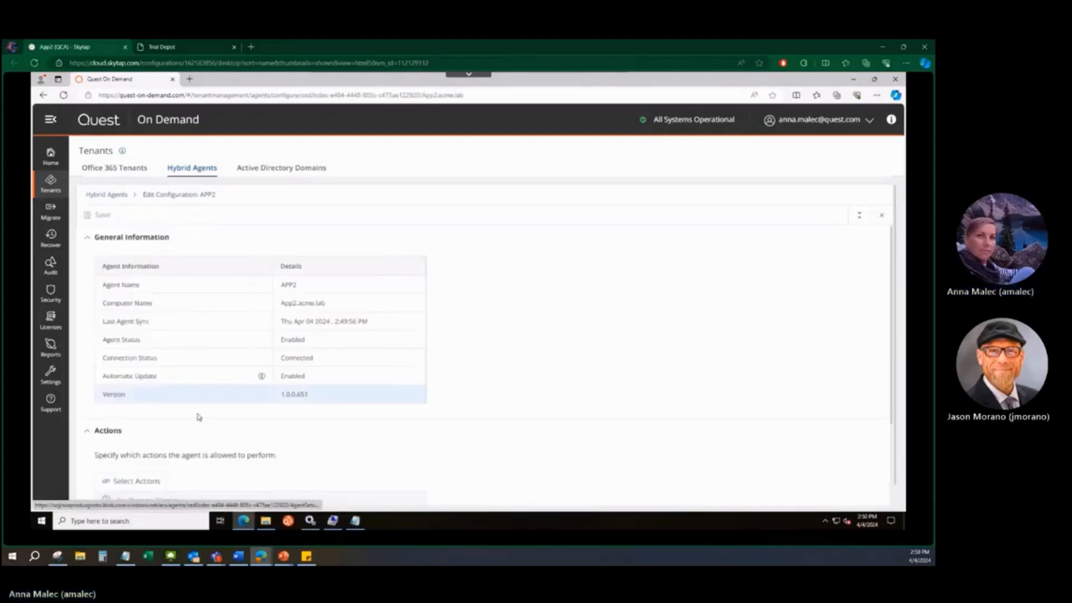
# Allow the APP2 agent to perform the action Collect Active Directory object data
pyautogui.scroll(-2, 157, 344)
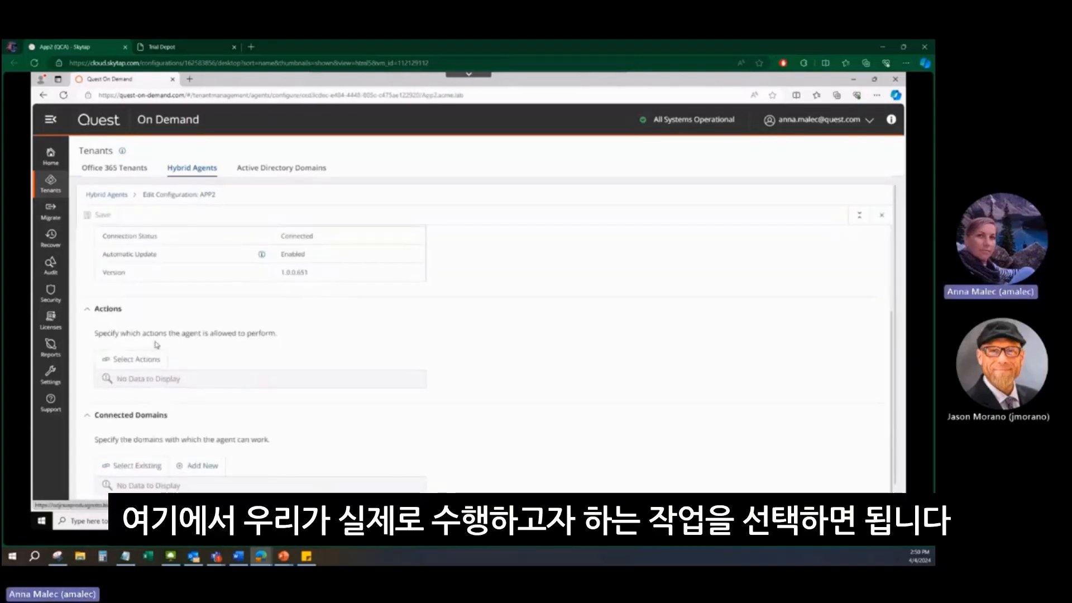
pyautogui.click(125, 363)
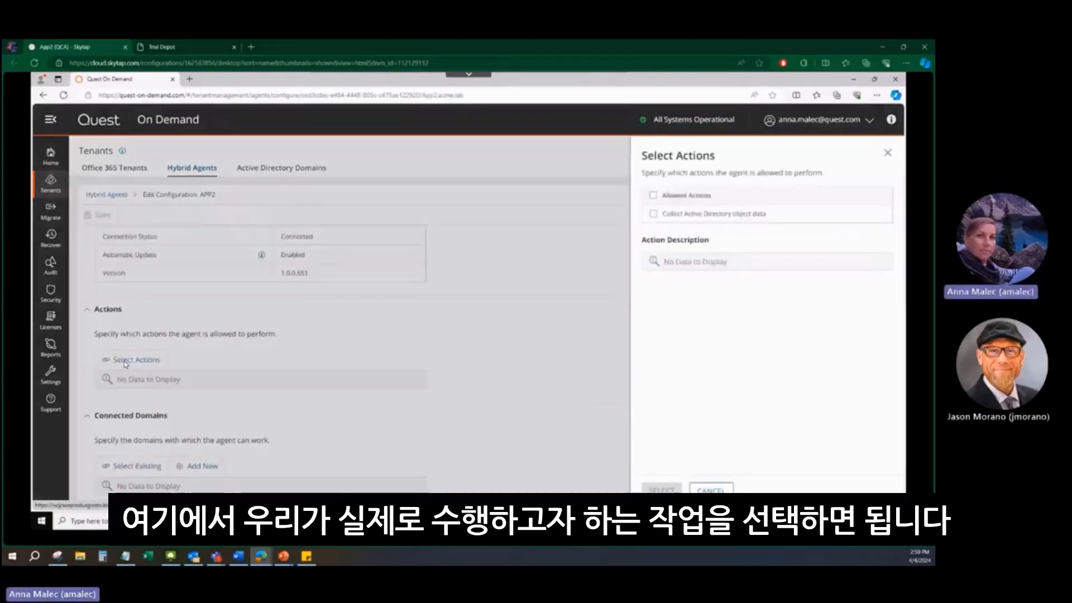
pyautogui.click(653, 214)
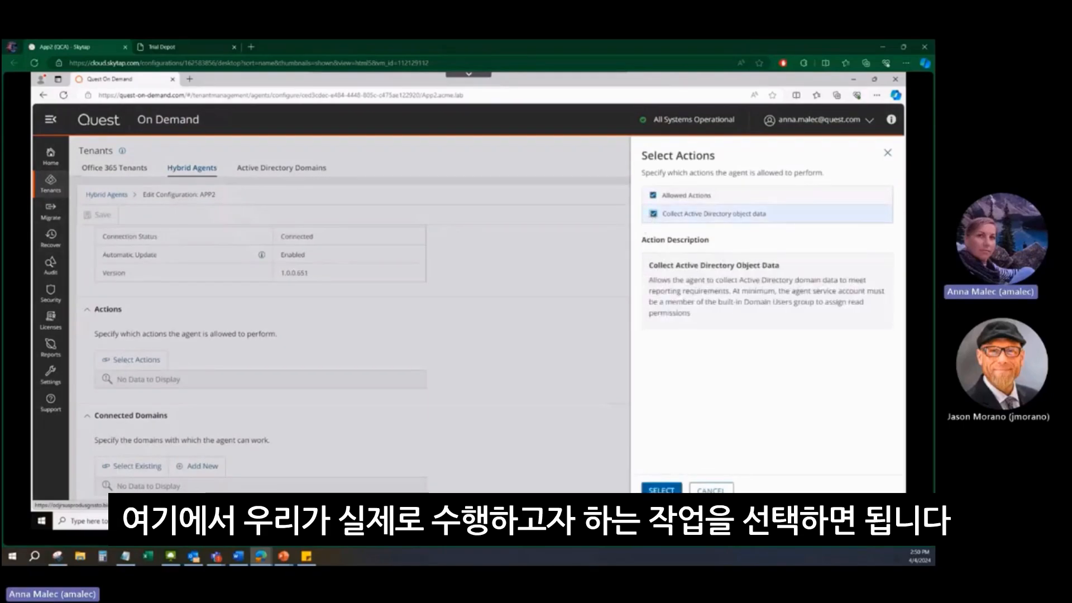
pyautogui.click(662, 490)
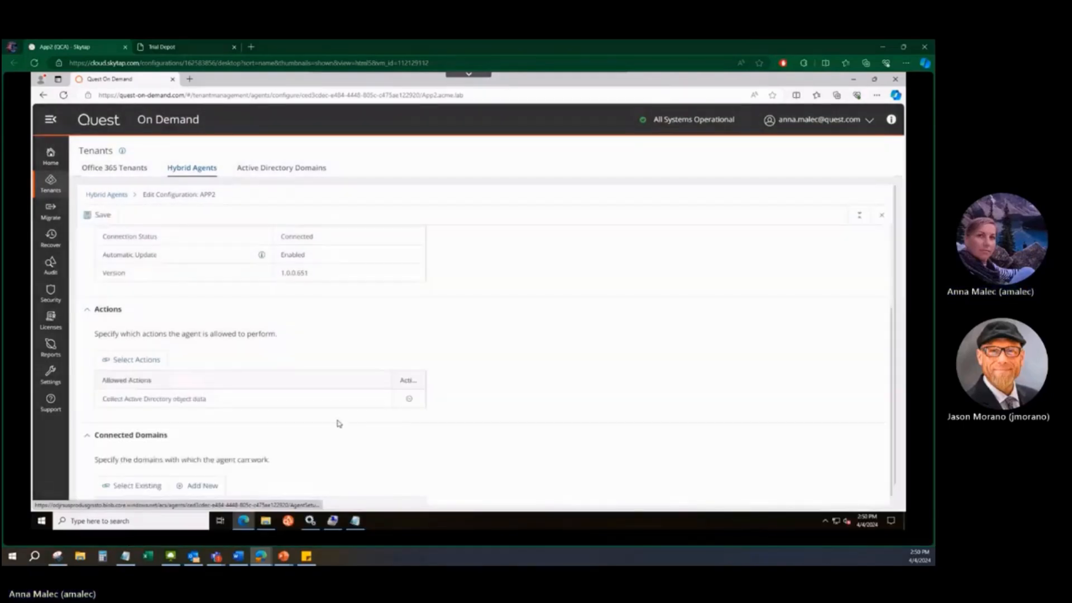
# Add the new domain acme.lab to the APP2 agent's connected domains, leaving the preferred domain controller blank
pyautogui.scroll(-1, 337, 423)
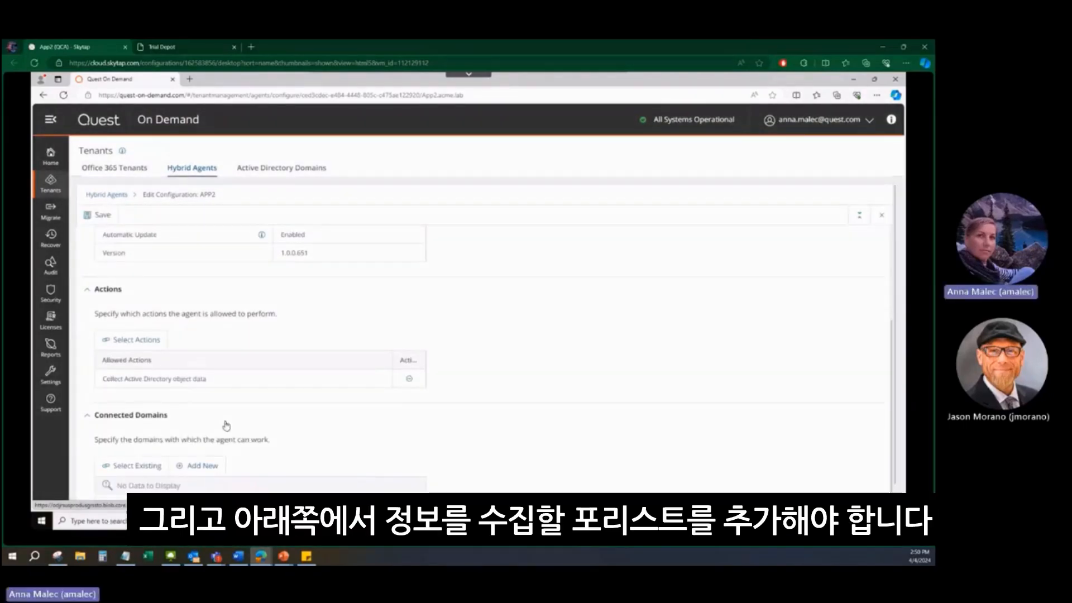
pyautogui.click(202, 466)
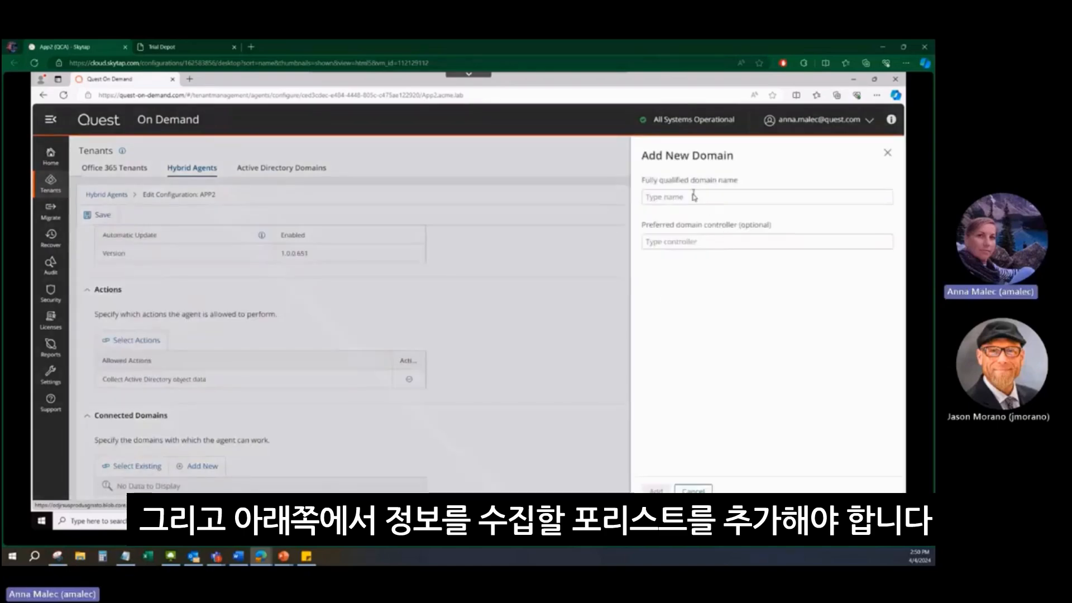
pyautogui.click(694, 197)
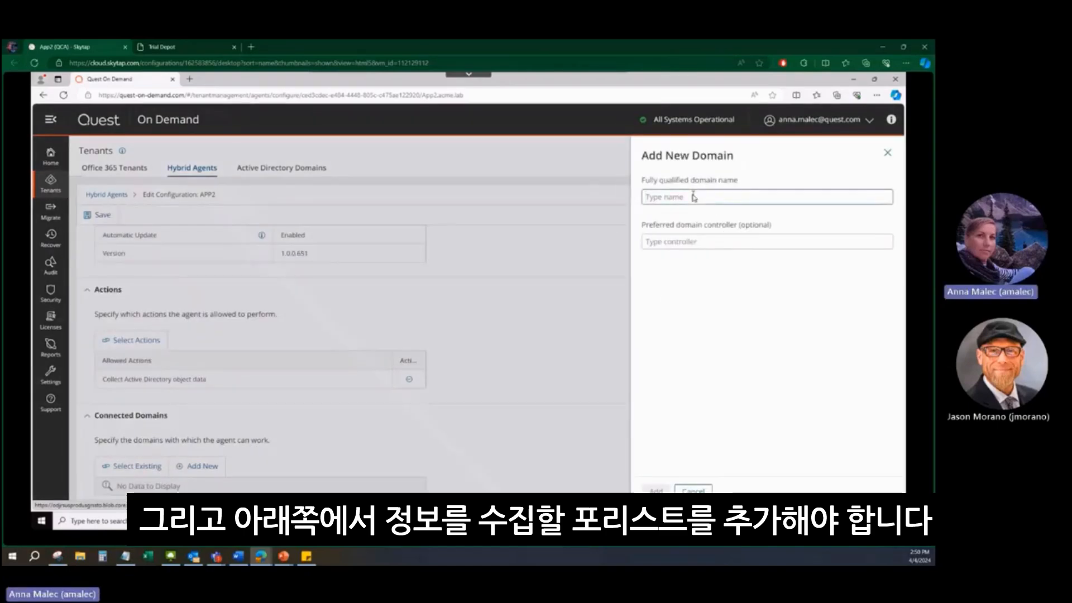
pyautogui.write('ac')
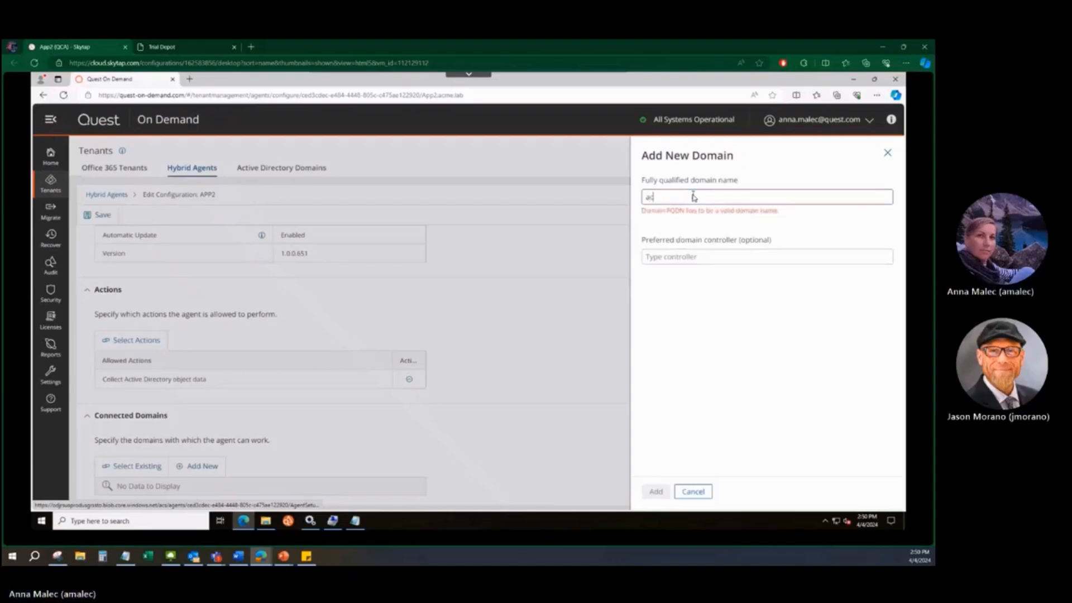
pyautogui.write('me.lab')
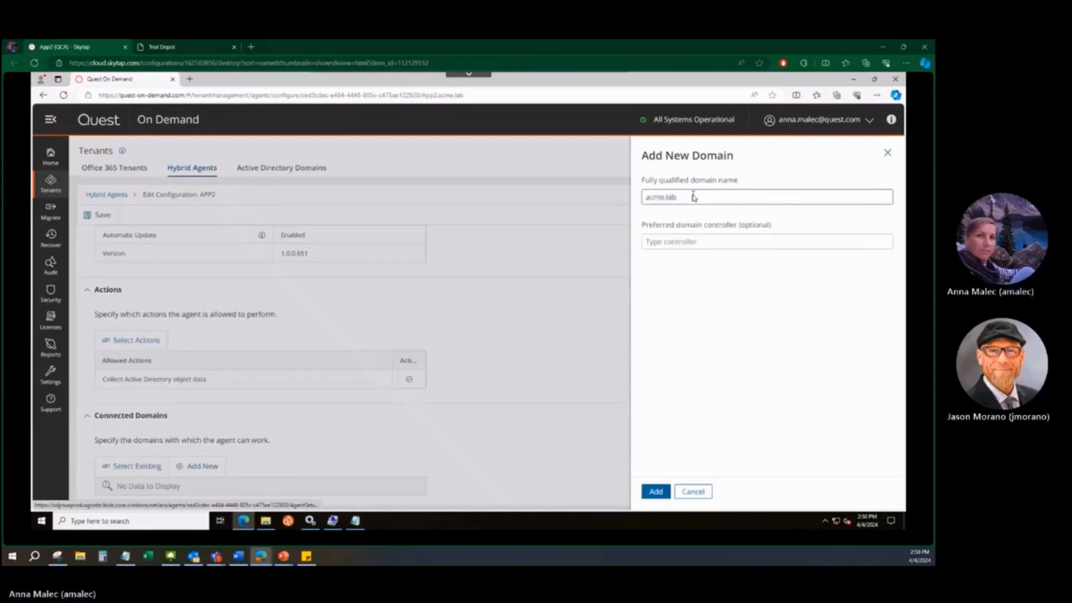
pyautogui.click(657, 491)
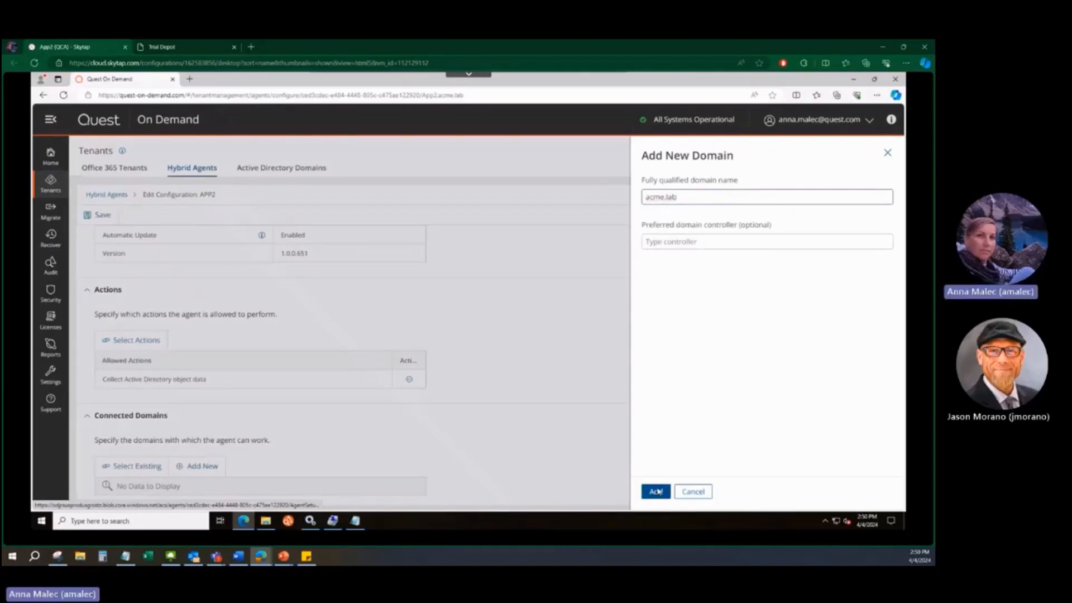
# Review the APP2 agent's allowed actions and connected domains, and save its configuration
pyautogui.scroll(-1, 888, 439)
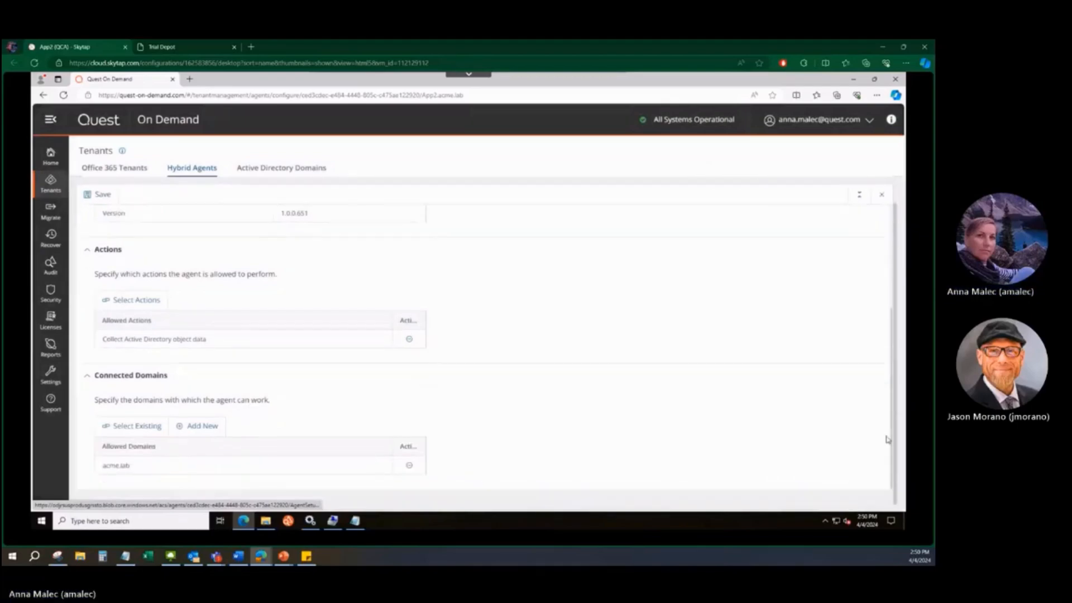
pyautogui.scroll(5, 238, 273)
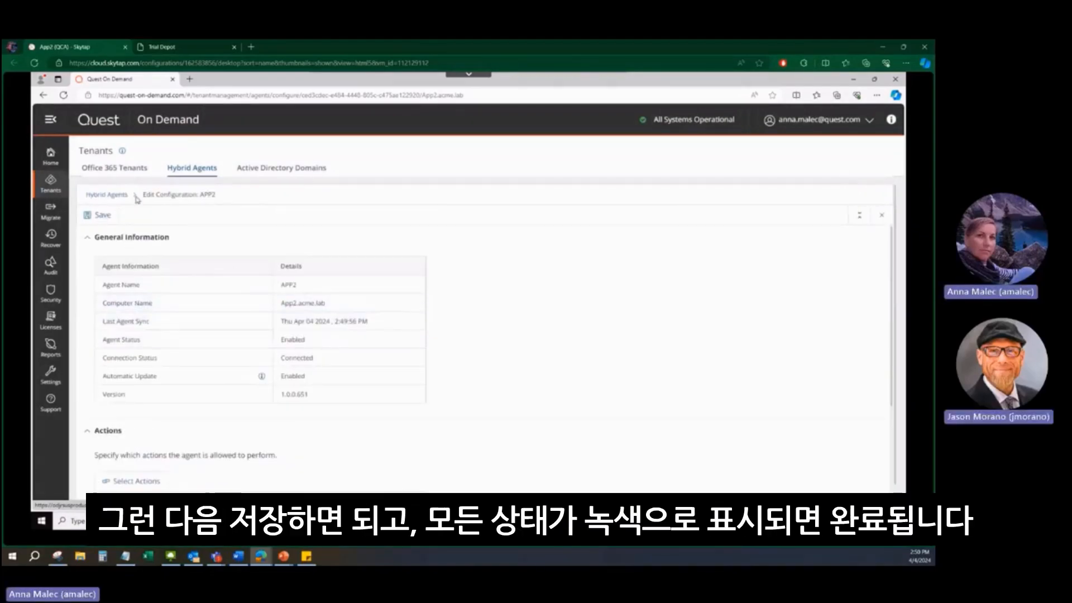
pyautogui.click(101, 216)
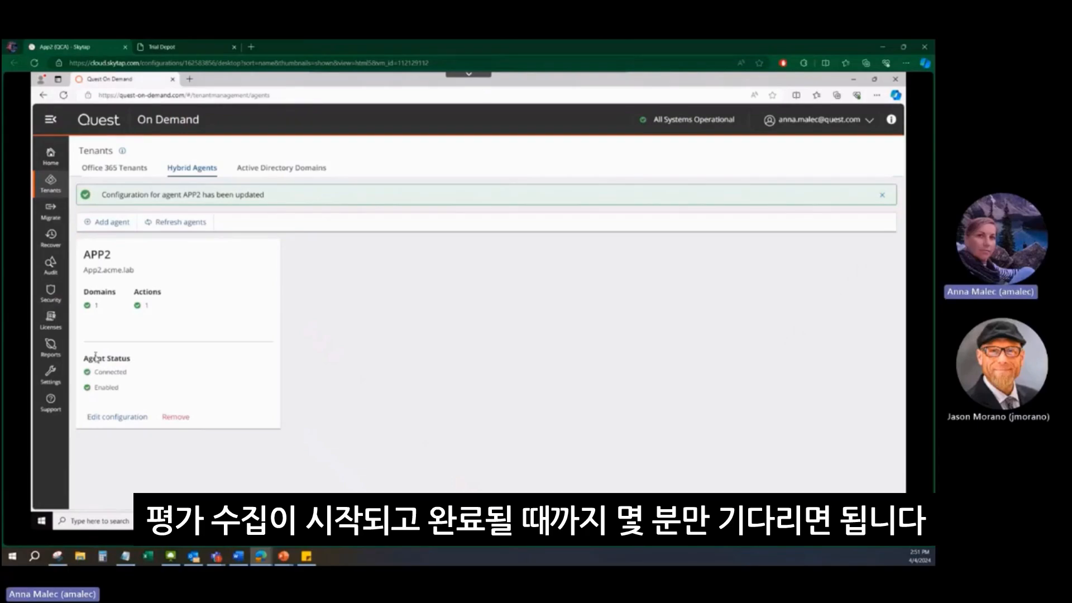
# Open the Security dashboard and check the hybrid agent's entry under Configuration Status
pyautogui.click(54, 303)
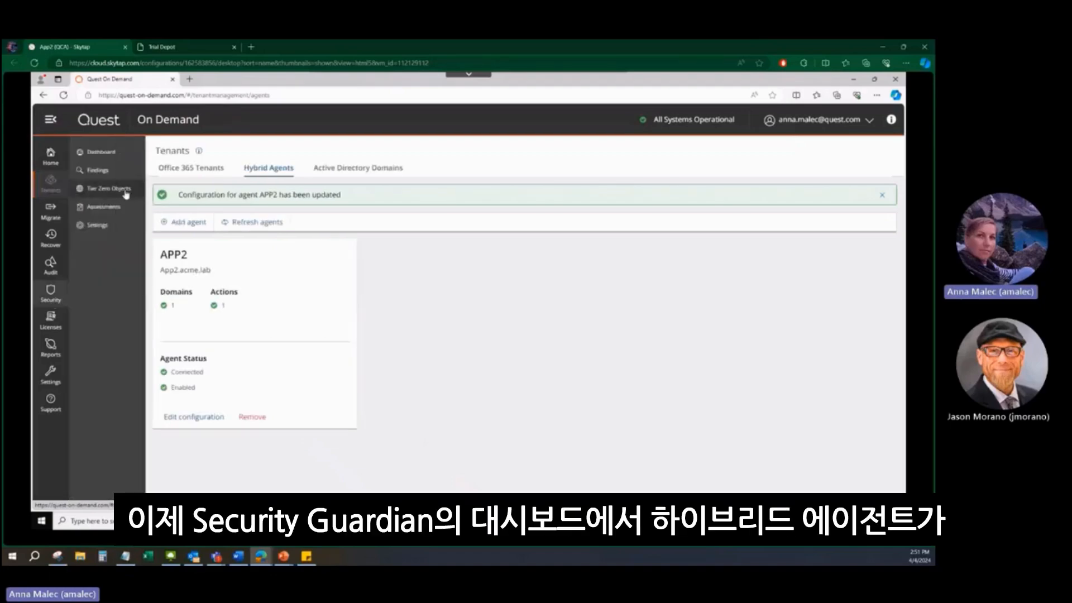
pyautogui.click(94, 155)
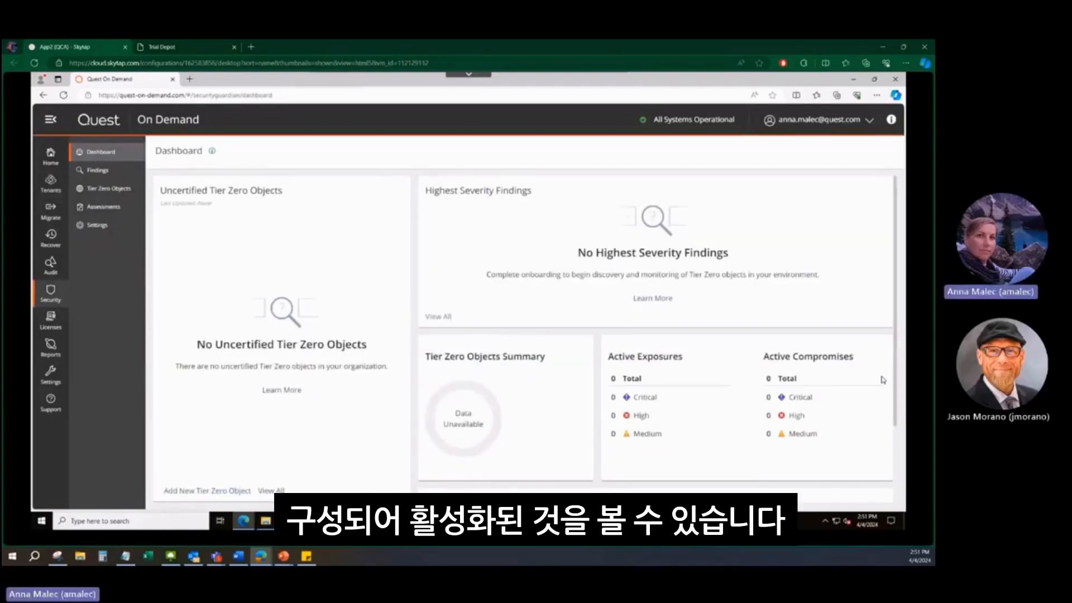
pyautogui.scroll(-2, 883, 380)
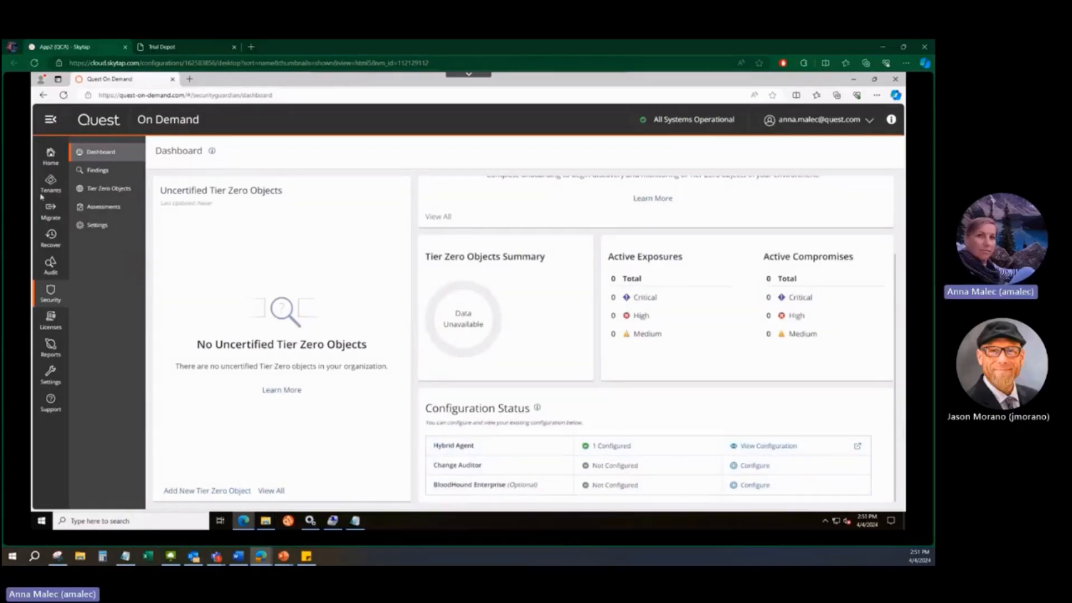
# Open the list of all security assessments and reload the page to check the Active Directory Security Assessment's collection status
pyautogui.click(110, 214)
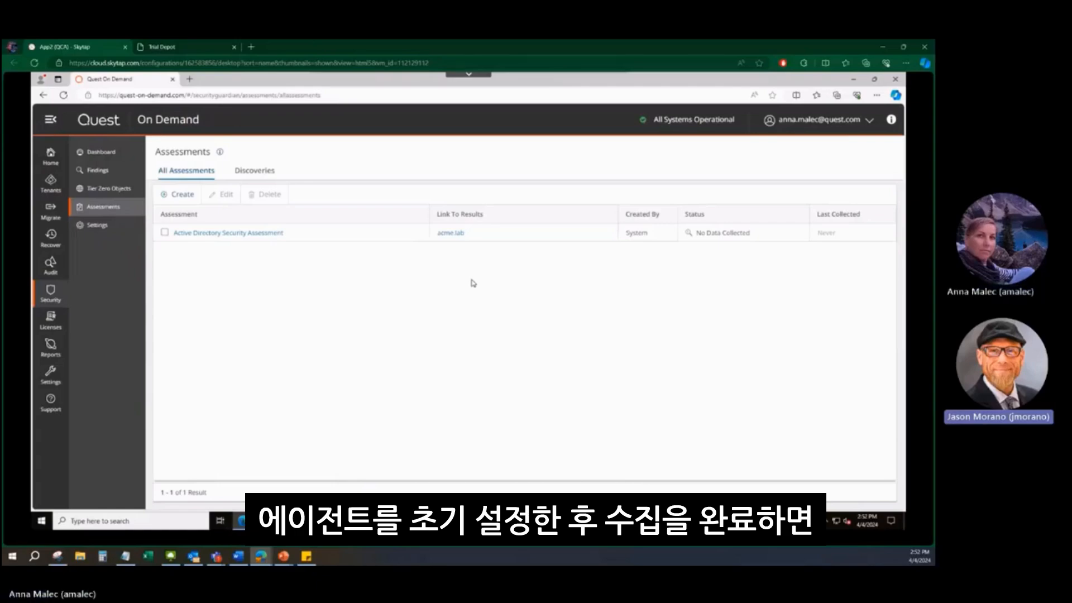
pyautogui.click(64, 95)
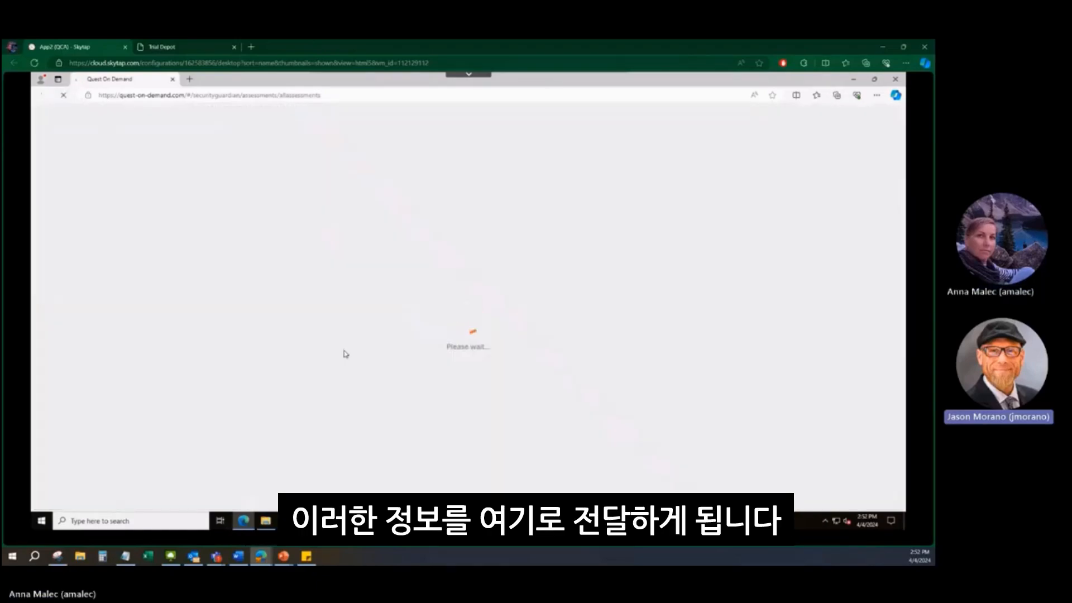